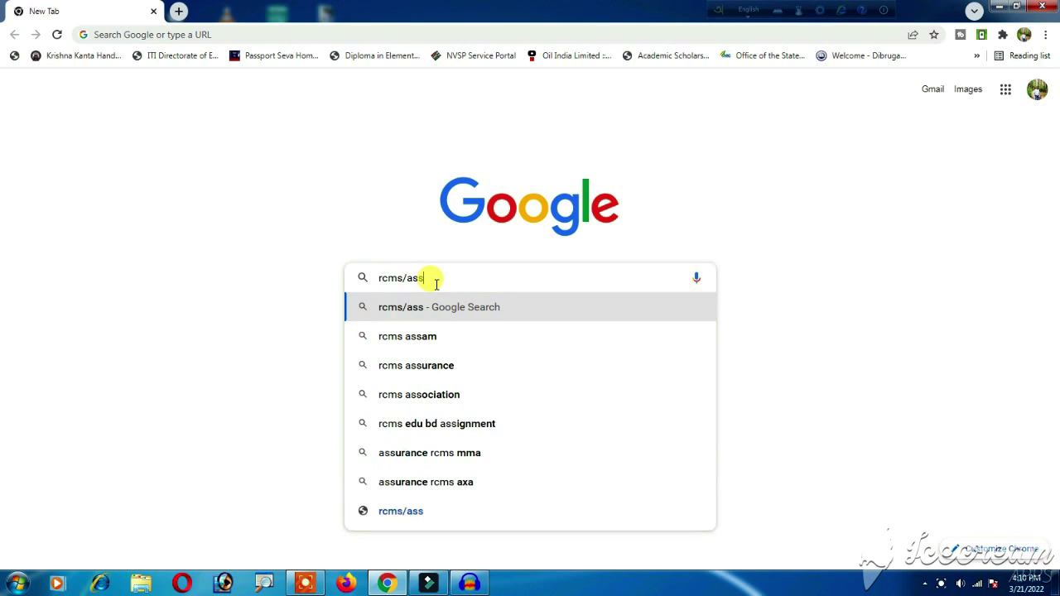
Search Google for rcms/assam.gov.in and open the "Home - RCMS" result
{"action": "type", "text": "."}
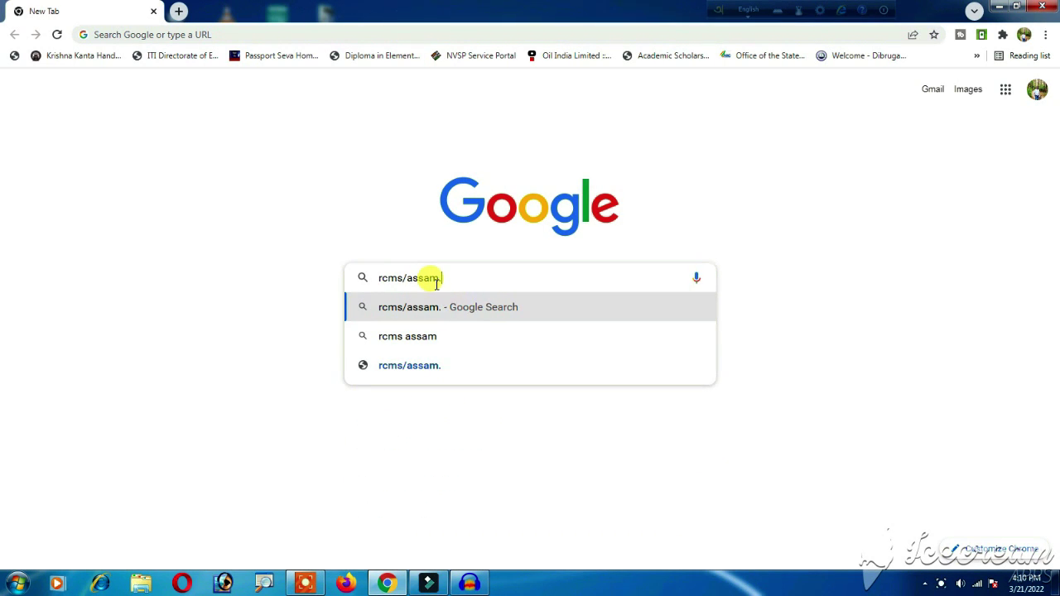
{"action": "type", "text": "gov"}
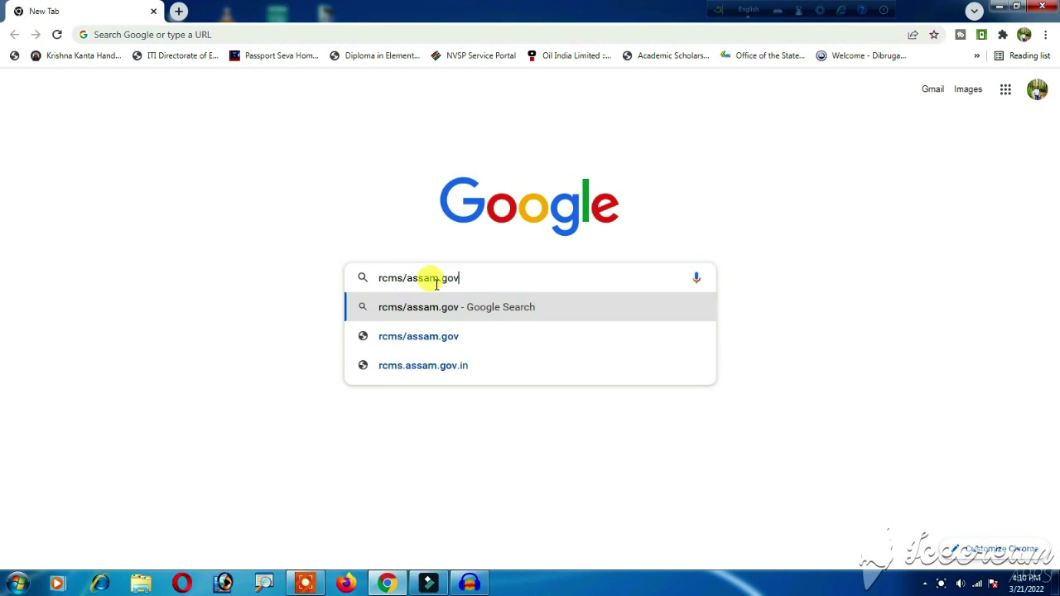
{"action": "type", "text": ".in"}
{"action": "key", "text": "Return"}
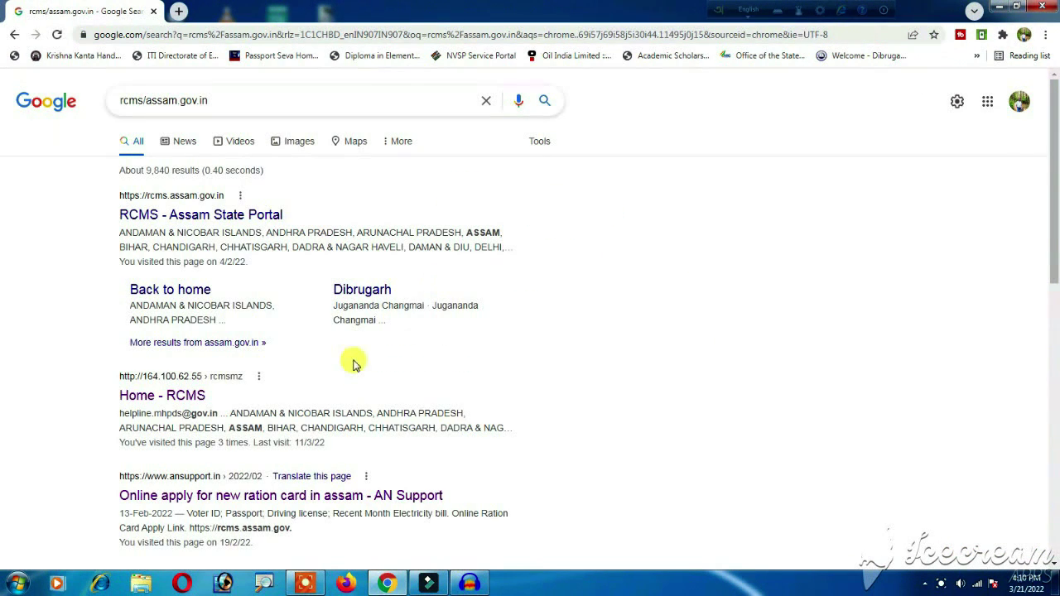
{"action": "left_click", "coordinate": [142, 395]}
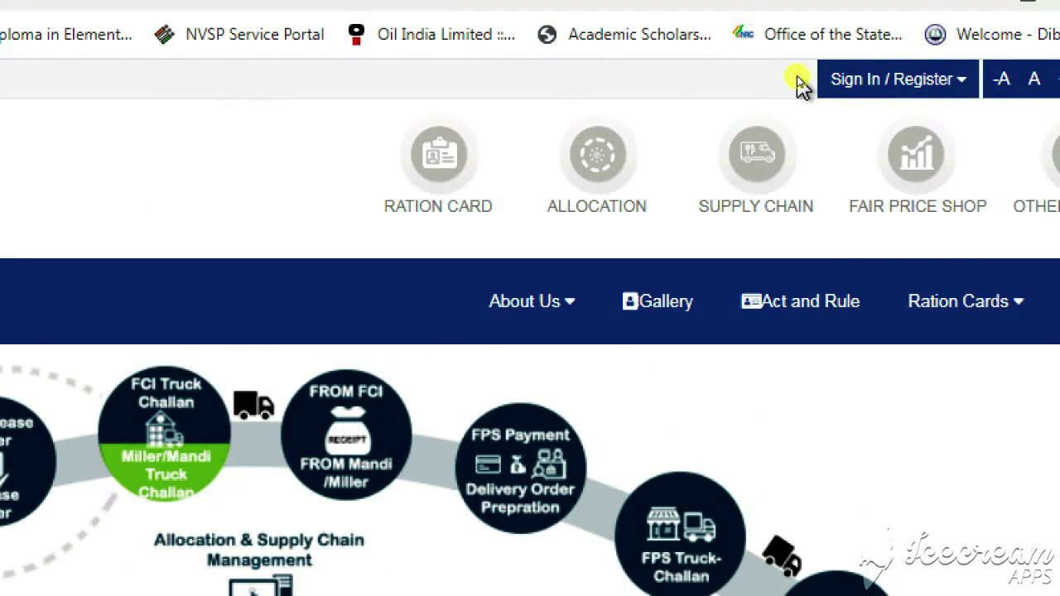
Open the Public Login page of the Ration Card Management System
{"action": "left_click", "coordinate": [882, 83]}
{"action": "left_click", "coordinate": [895, 78]}
{"action": "left_click", "coordinate": [851, 78]}
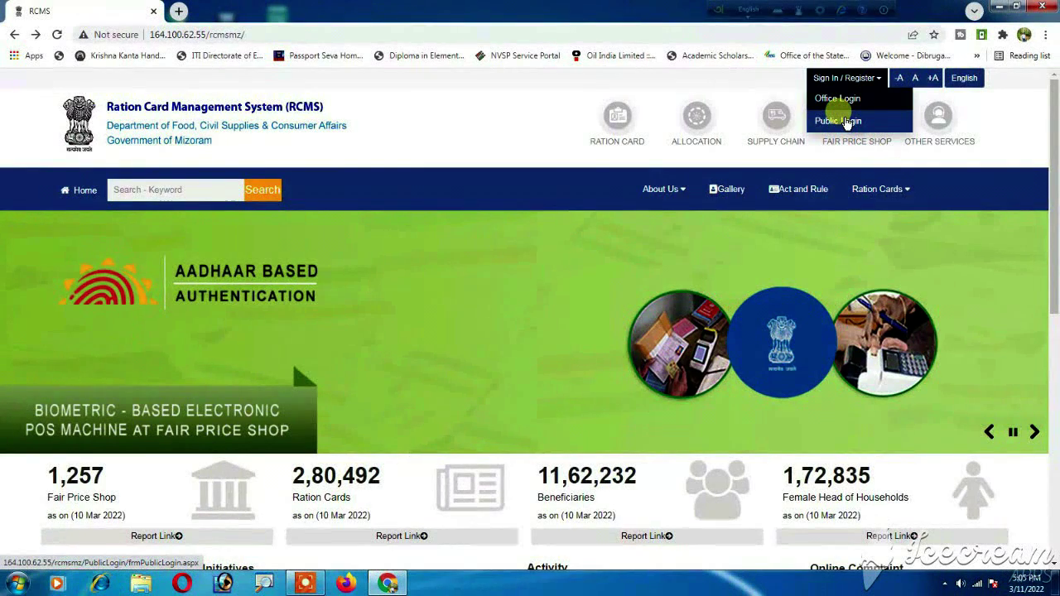
{"action": "left_click", "coordinate": [899, 193]}
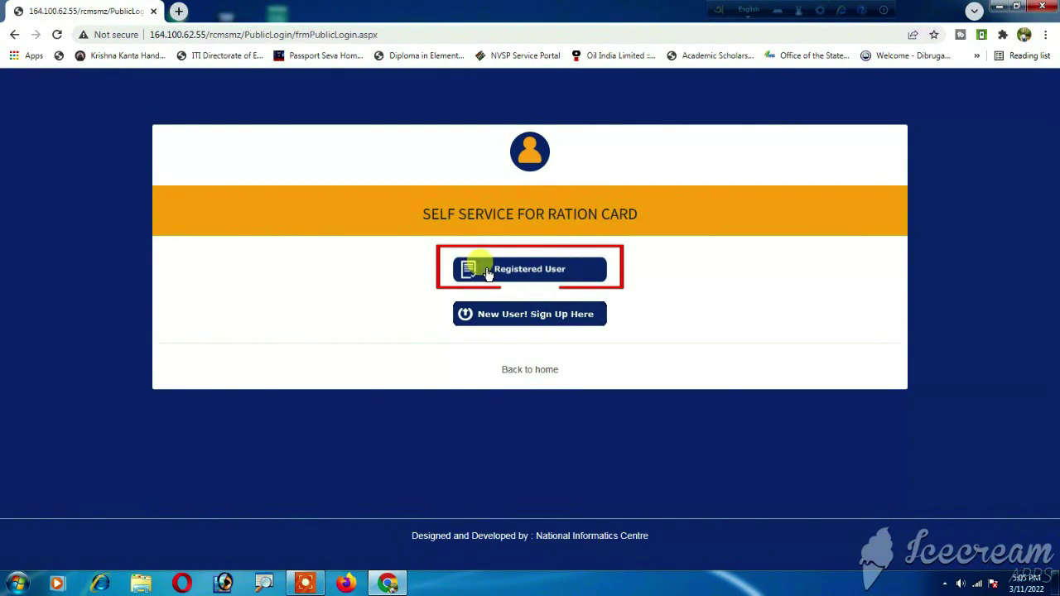
Open the new user sign-up form and choose the option "I want to apply for new Ration Card"
{"action": "mouse_move", "coordinate": [478, 270]}
{"action": "left_mouse_down"}
{"action": "mouse_move", "coordinate": [539, 272]}
{"action": "mouse_move", "coordinate": [488, 269]}
{"action": "left_mouse_up"}
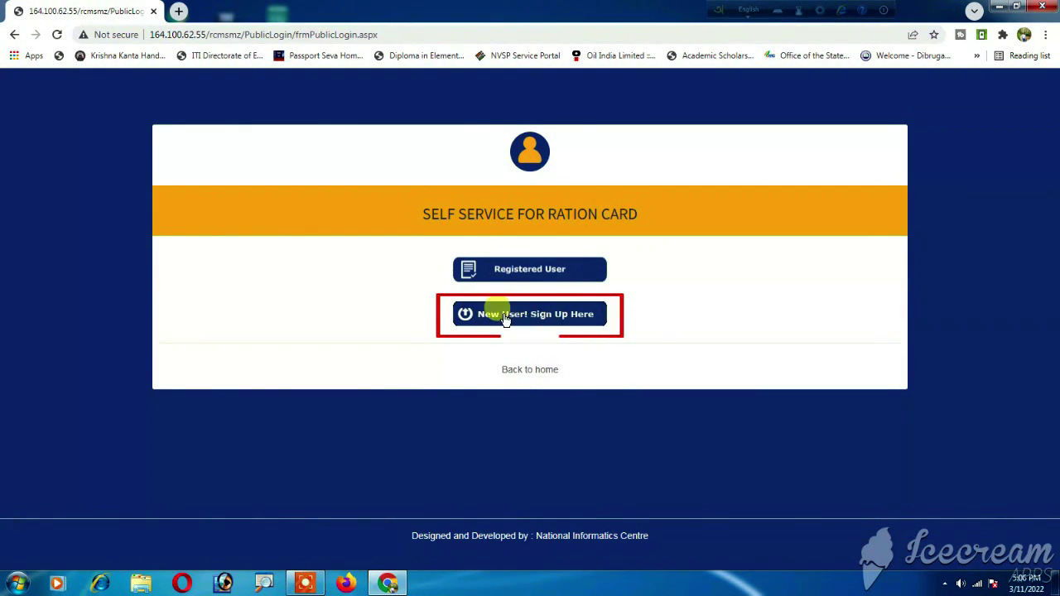
{"action": "left_click", "coordinate": [498, 314]}
{"action": "left_click_drag", "start_coordinate": [693, 354], "coordinate": [849, 355]}
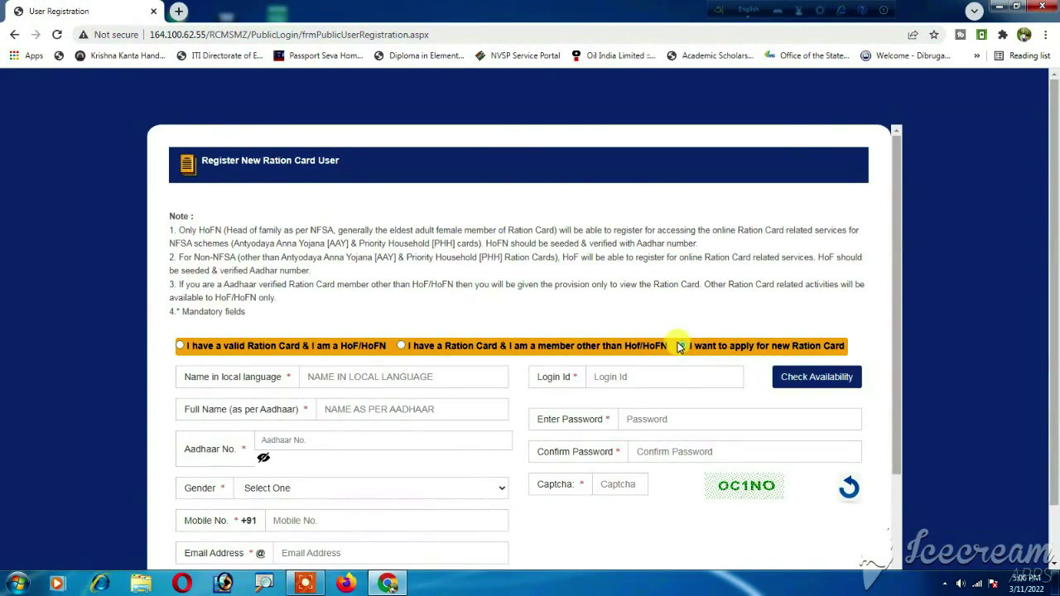
{"action": "scroll", "coordinate": [679, 348], "scroll_direction": "down", "scroll_amount": 2}
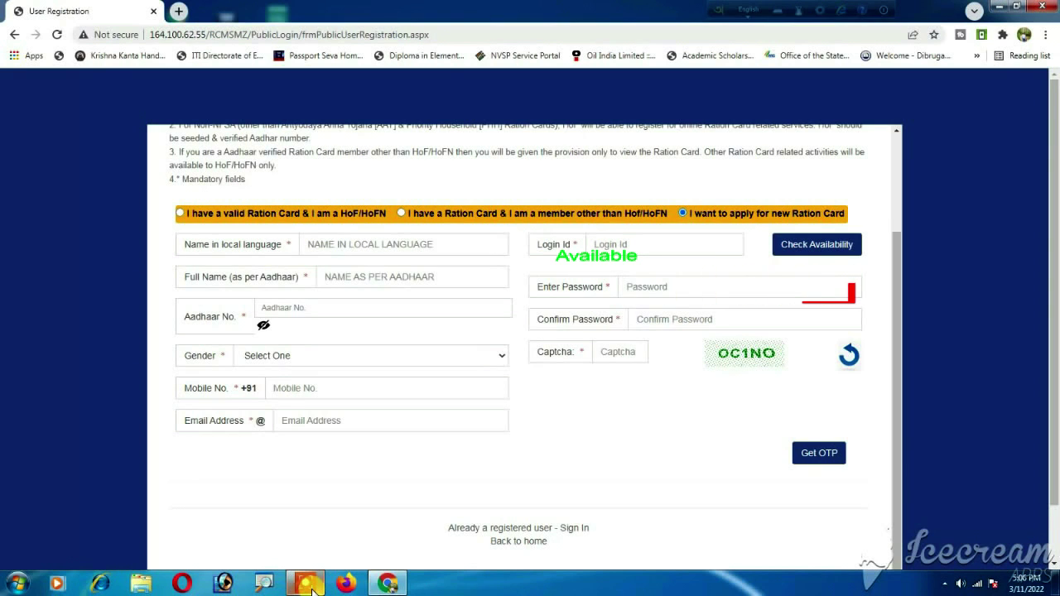
{"action": "mouse_move", "coordinate": [313, 585]}
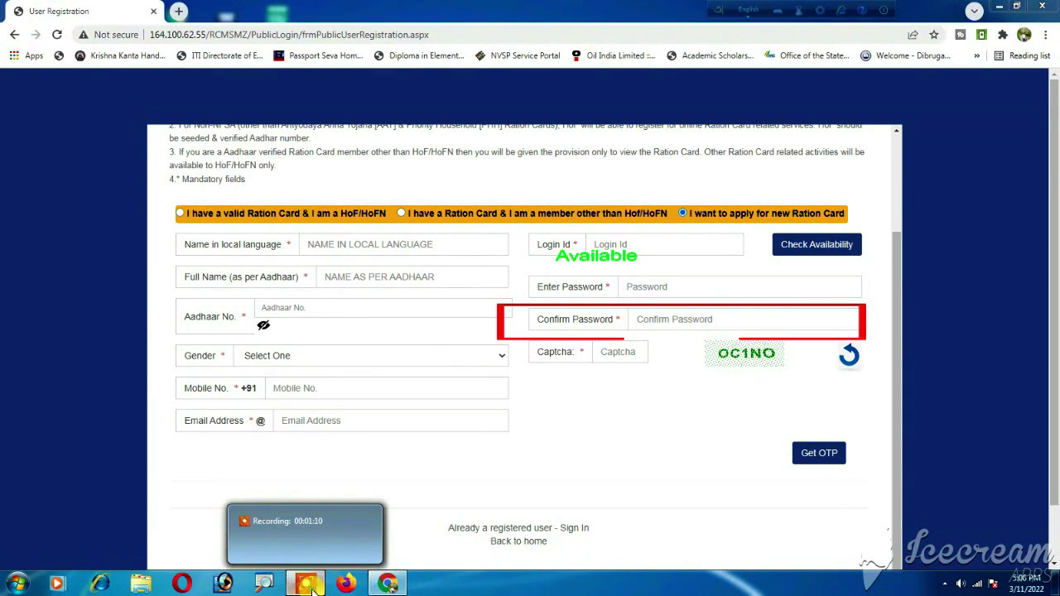
{"action": "left_click", "coordinate": [312, 586]}
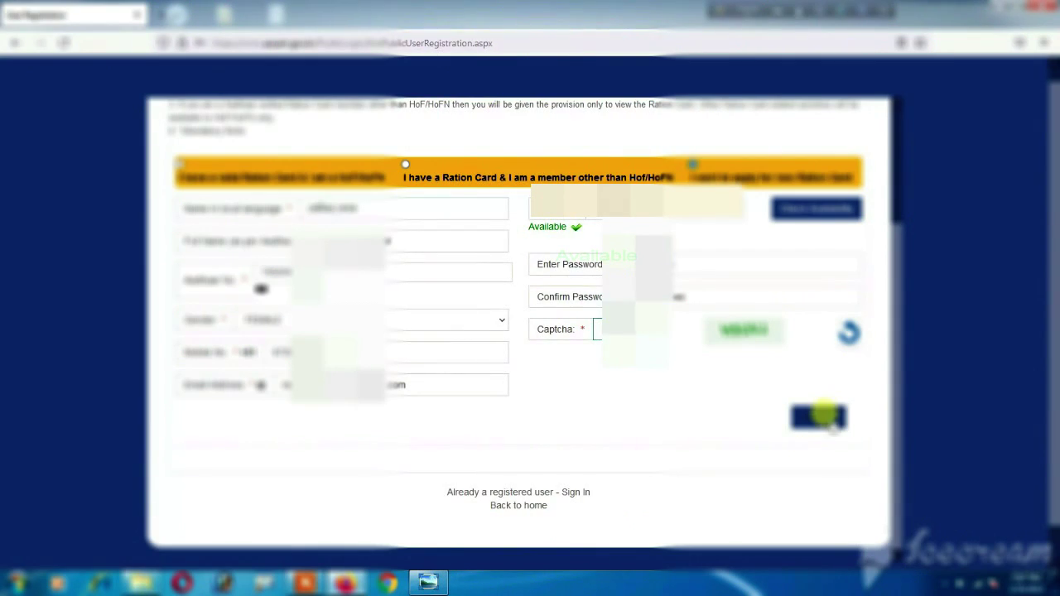
Request the OTP for the filled-in registration form and verify it to complete the registration
{"action": "left_click", "coordinate": [824, 418]}
{"action": "key", "text": "Return"}
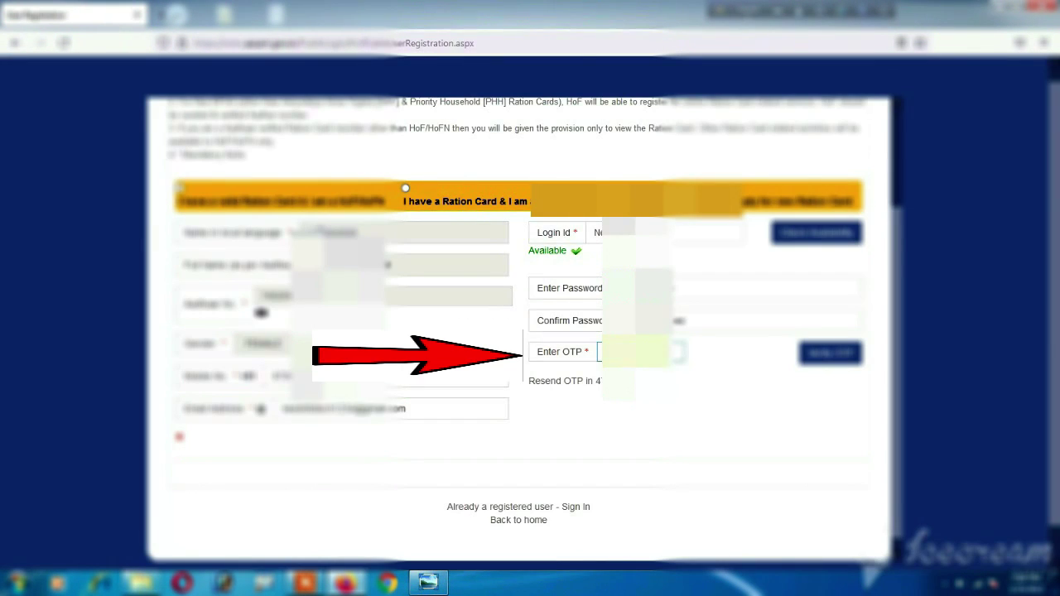
{"action": "left_click", "coordinate": [826, 355]}
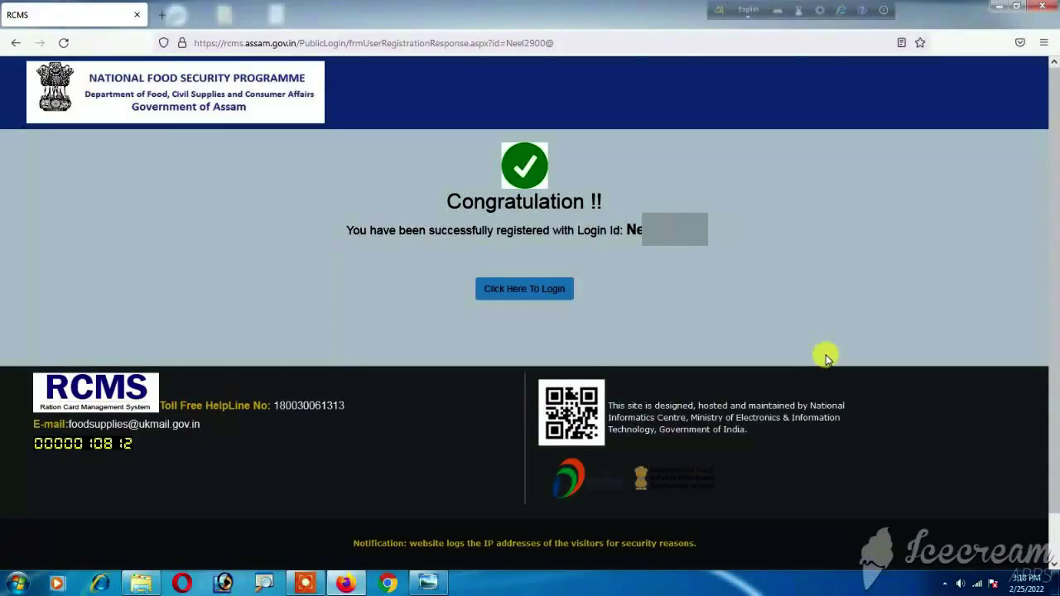
{"action": "left_click_drag", "start_coordinate": [343, 229], "coordinate": [691, 230]}
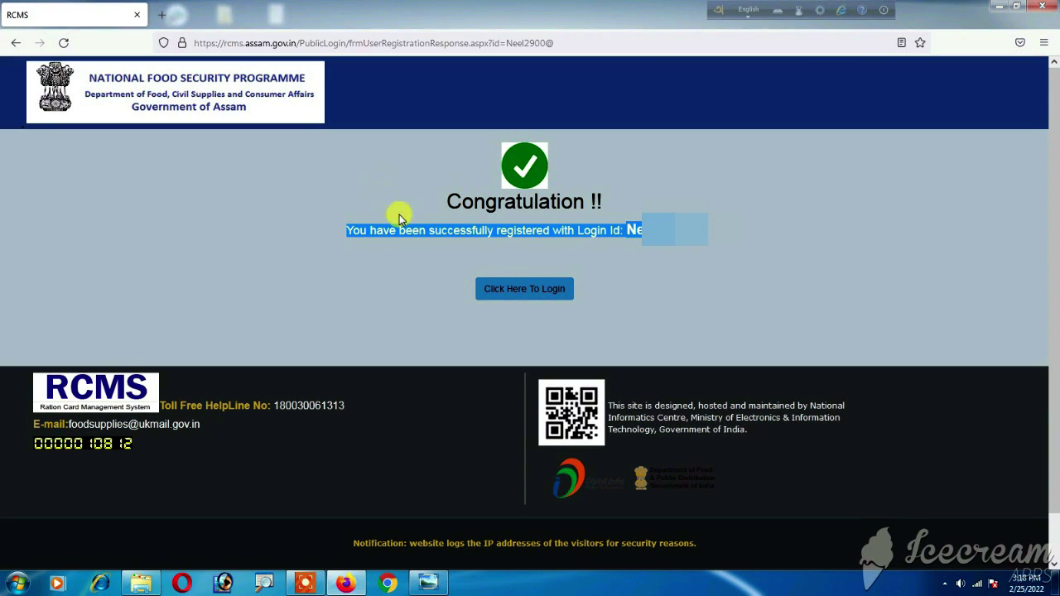
Proceed to the registered user sign-in page and review the Aadhaar OTP, username and ration card number options
{"action": "left_click", "coordinate": [498, 296]}
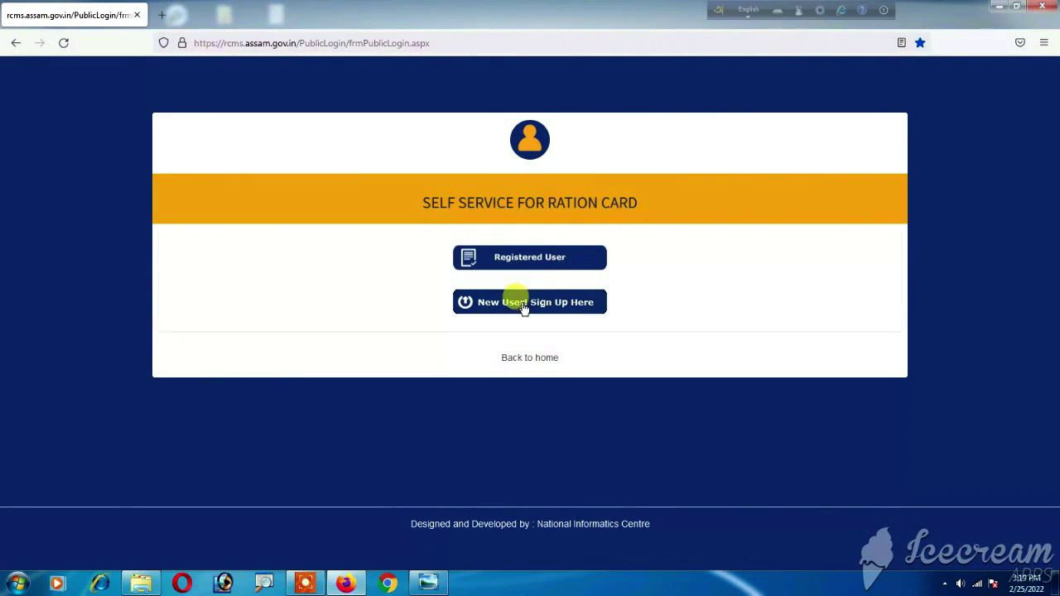
{"action": "left_click", "coordinate": [536, 257]}
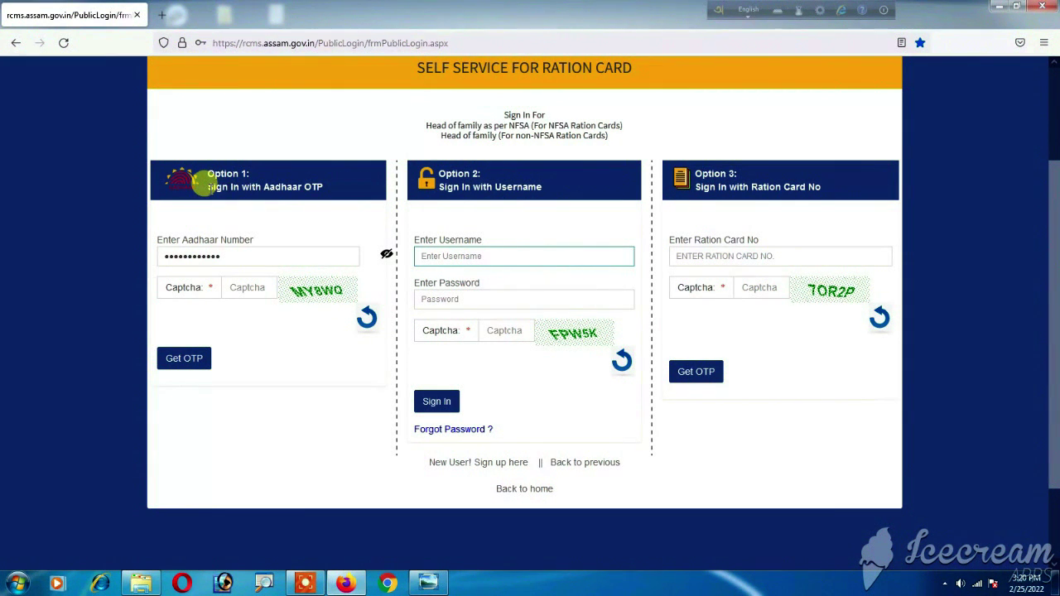
{"action": "left_click_drag", "start_coordinate": [201, 183], "coordinate": [328, 195]}
{"action": "left_click", "coordinate": [201, 177]}
{"action": "left_click_drag", "start_coordinate": [201, 177], "coordinate": [323, 190]}
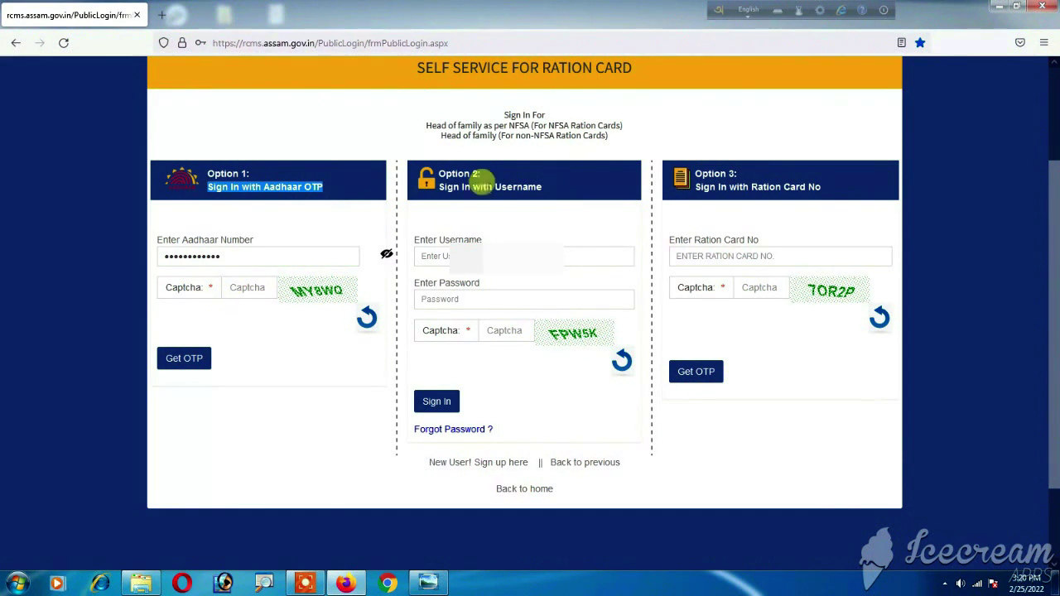
{"action": "left_click_drag", "start_coordinate": [439, 187], "coordinate": [547, 193]}
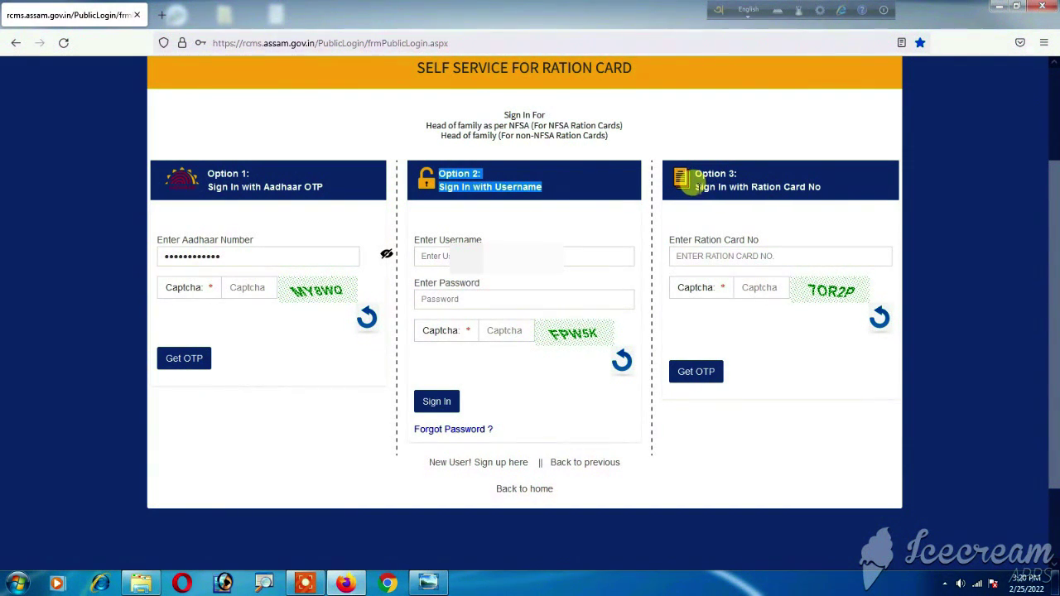
{"action": "left_click_drag", "start_coordinate": [695, 185], "coordinate": [825, 192]}
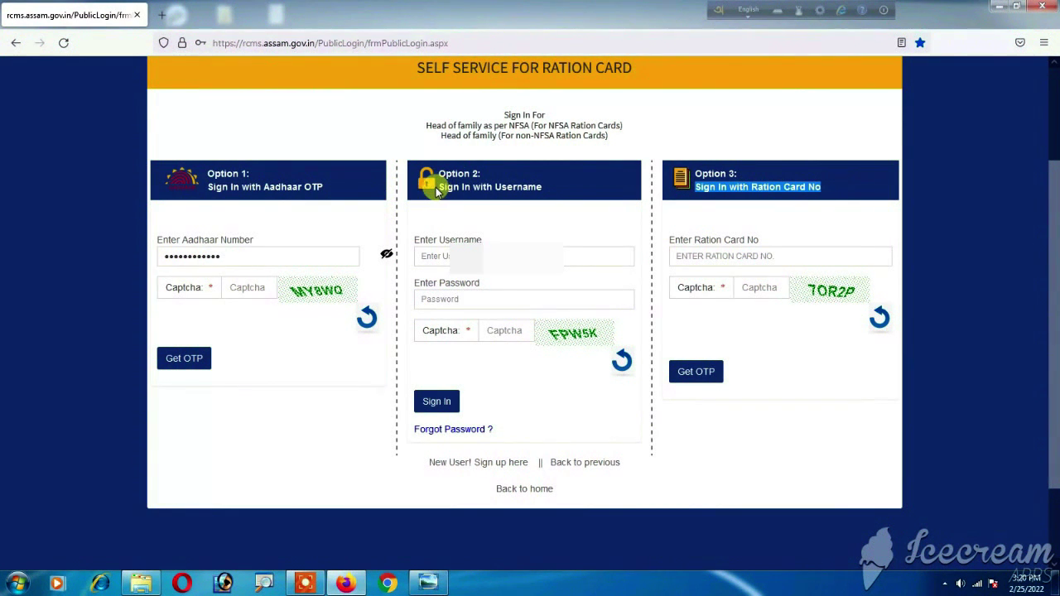
Submit the Sign In with Username form with the account's username, password and captcha
{"action": "left_click_drag", "start_coordinate": [437, 187], "coordinate": [547, 191]}
{"action": "left_click", "coordinate": [480, 256]}
{"action": "key", "text": "Down"}
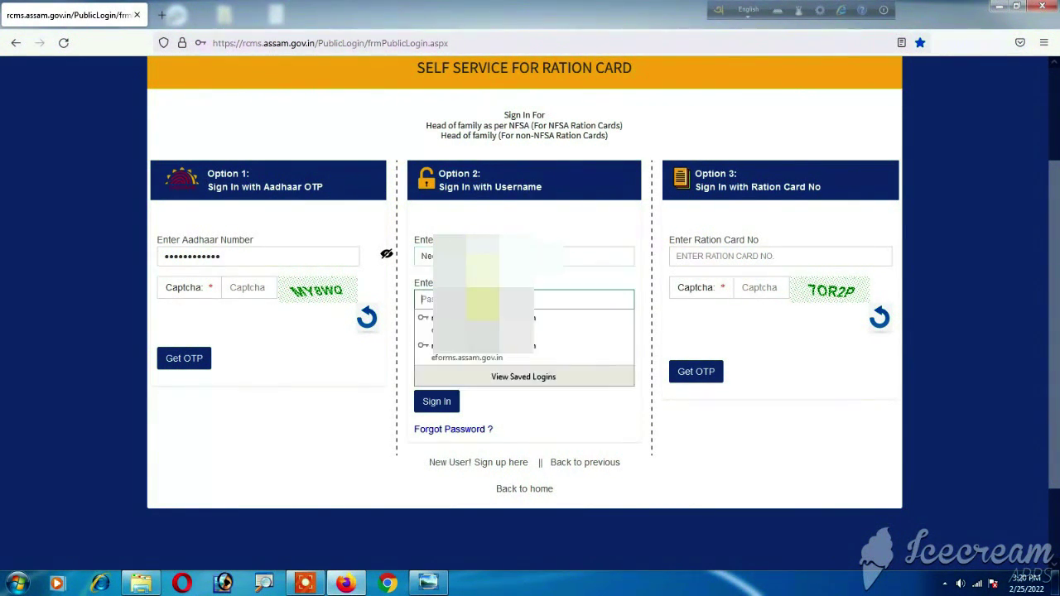
{"action": "key", "text": "Down"}
{"action": "key", "text": "Return"}
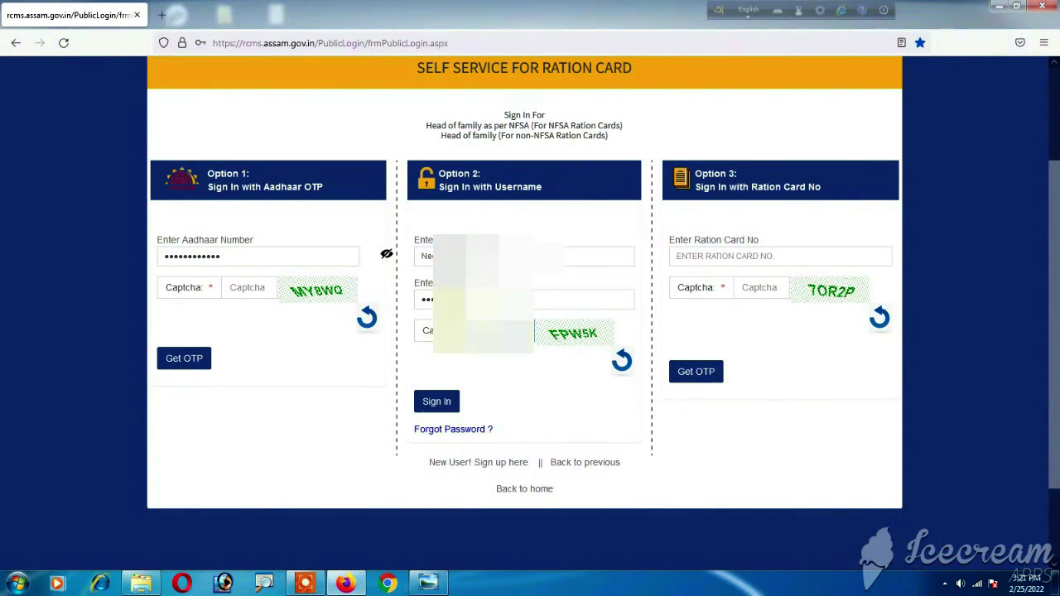
{"action": "key", "text": "Return"}
Enter the one-time password sent for the username sign-in and verify it
{"action": "left_click", "coordinate": [489, 355]}
{"action": "type", "text": "••••"}
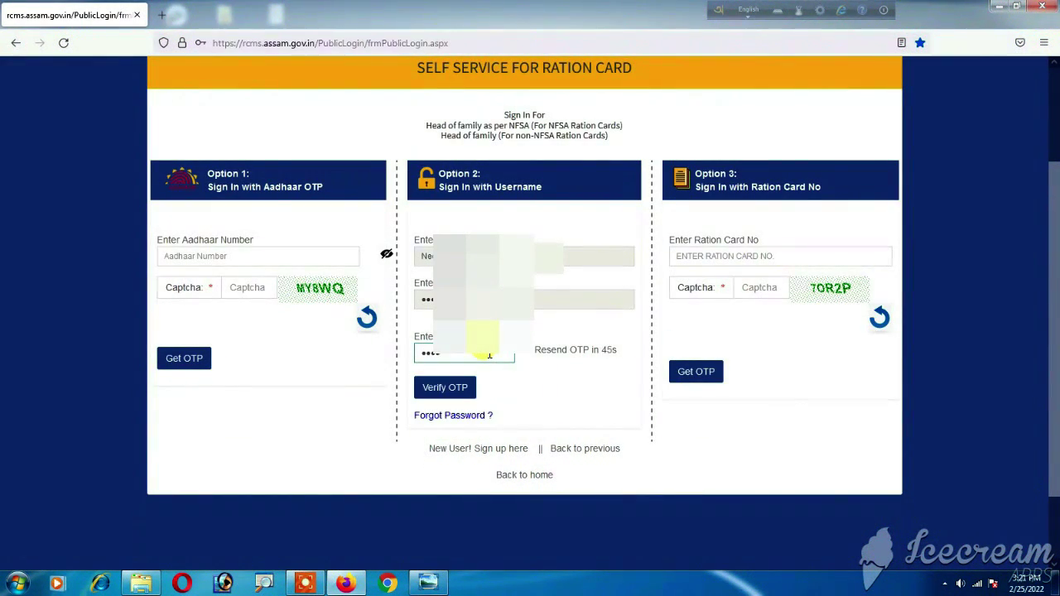
{"action": "left_click", "coordinate": [445, 386]}
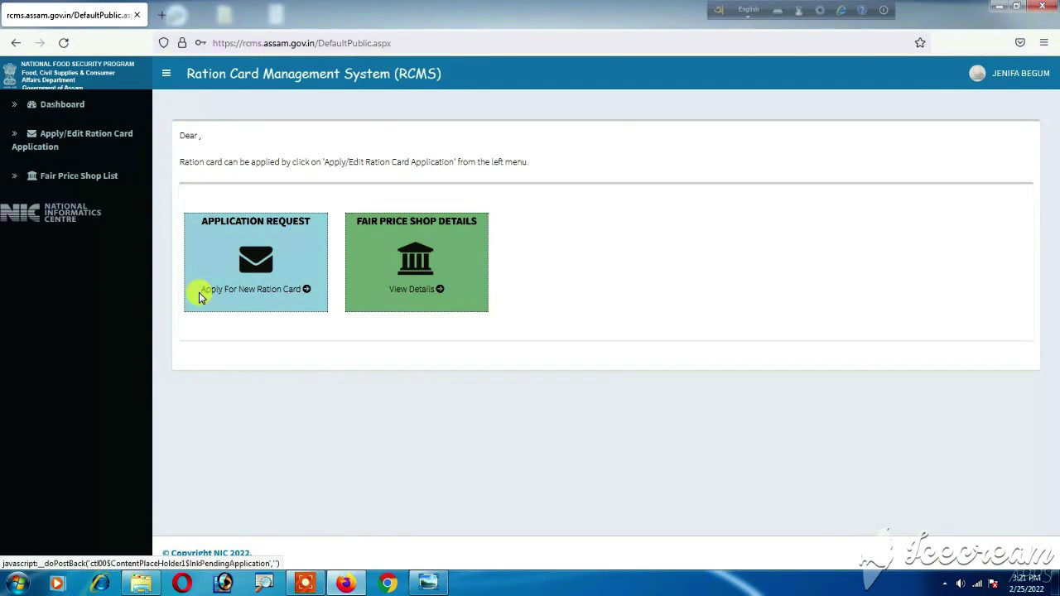
Start an application for a new ration card from the Application Request section of the dashboard
{"action": "left_click_drag", "start_coordinate": [221, 297], "coordinate": [307, 308]}
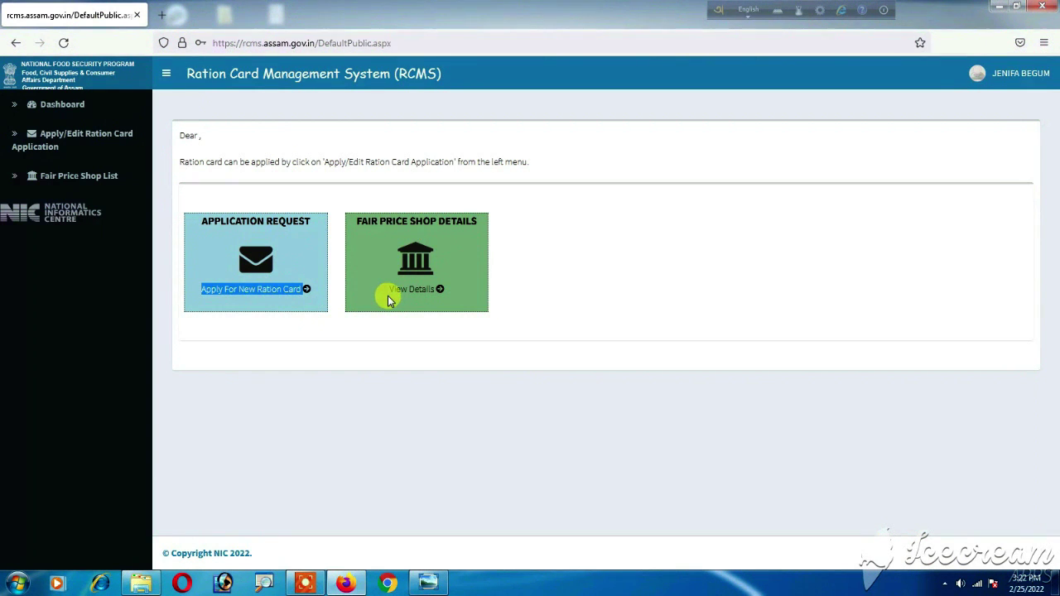
{"action": "left_click_drag", "start_coordinate": [388, 296], "coordinate": [436, 297]}
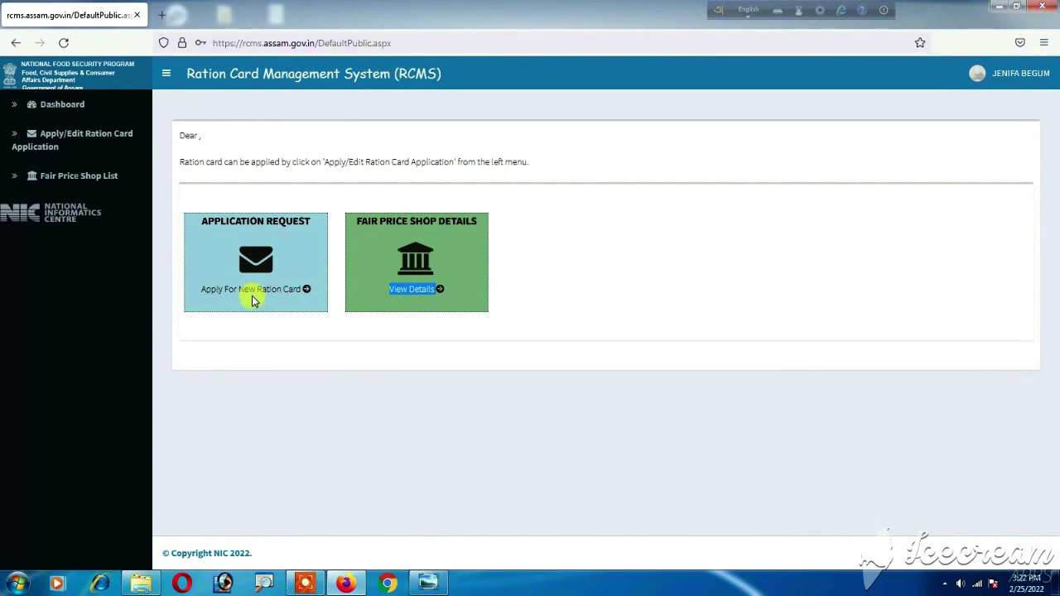
{"action": "left_click_drag", "start_coordinate": [201, 290], "coordinate": [300, 290]}
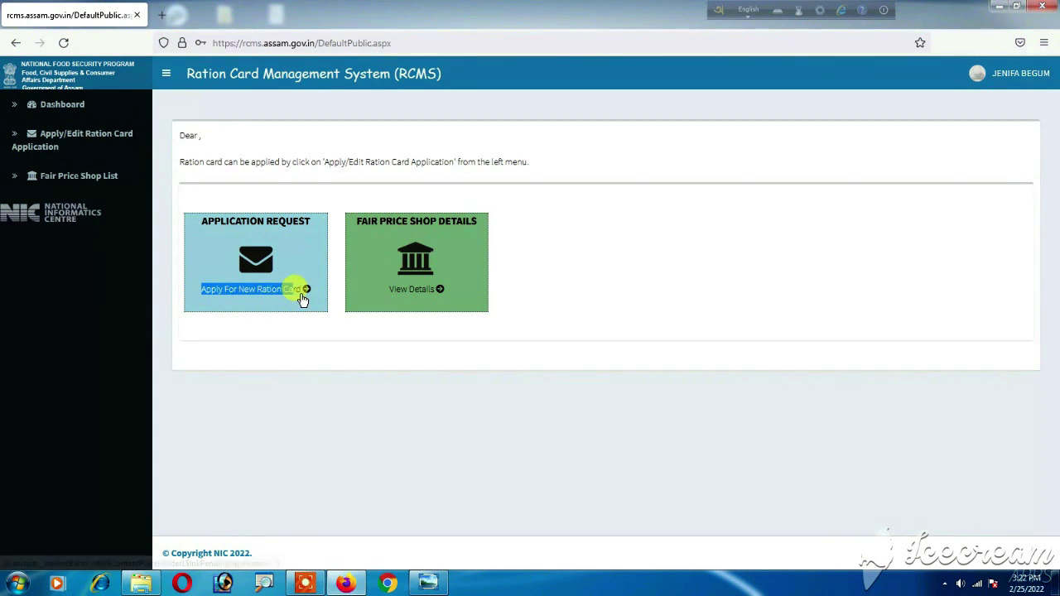
{"action": "left_click", "coordinate": [249, 294]}
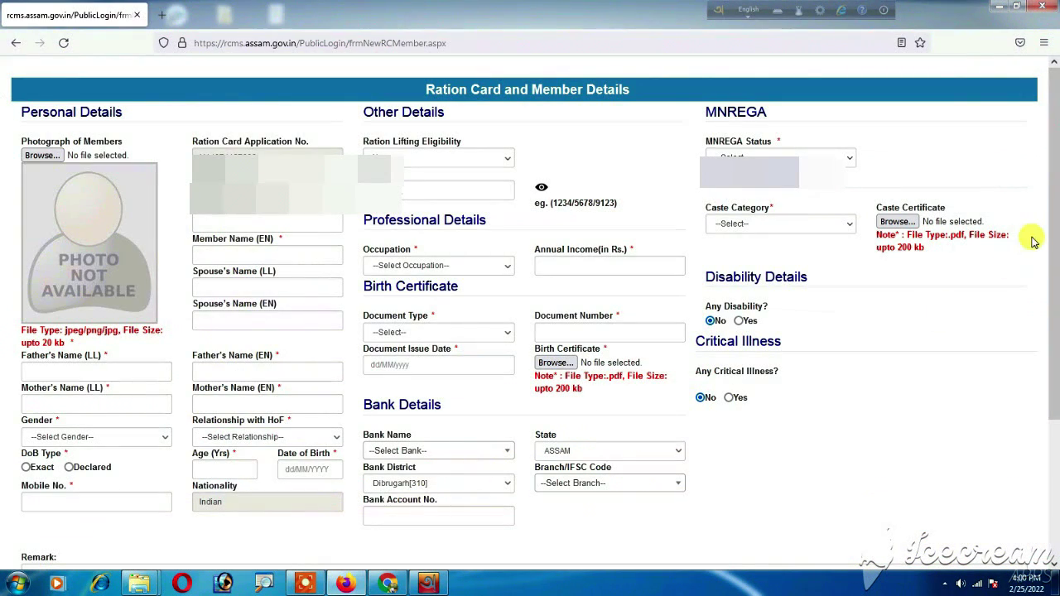
Examine the fields of the Ration Card and Member Details form, from personal details to the consent declarations
{"action": "scroll", "coordinate": [1056, 207], "scroll_direction": "down", "scroll_amount": 1}
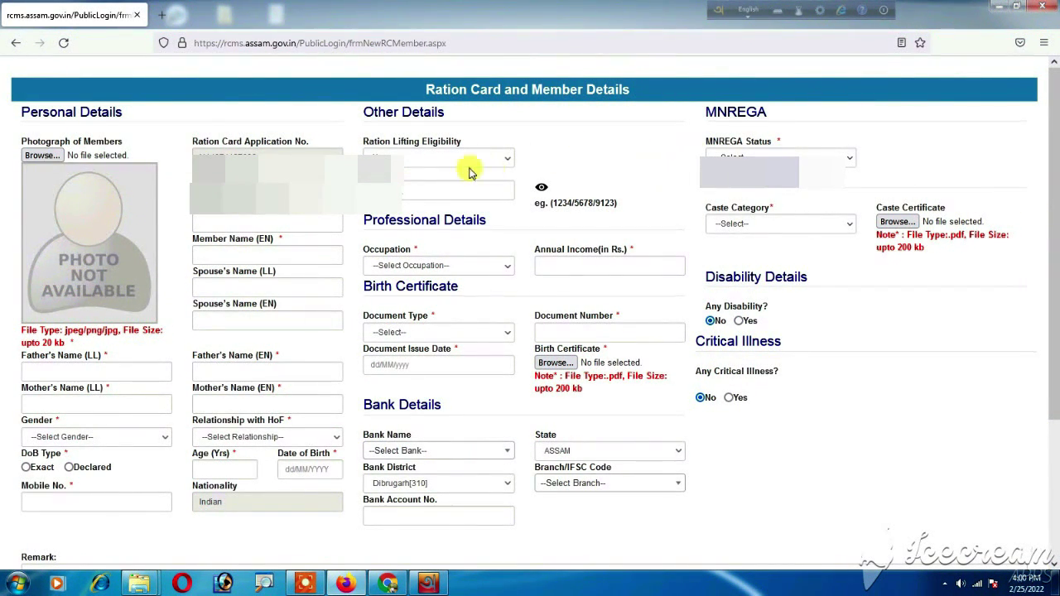
{"action": "scroll", "coordinate": [1054, 213], "scroll_direction": "down", "scroll_amount": 1}
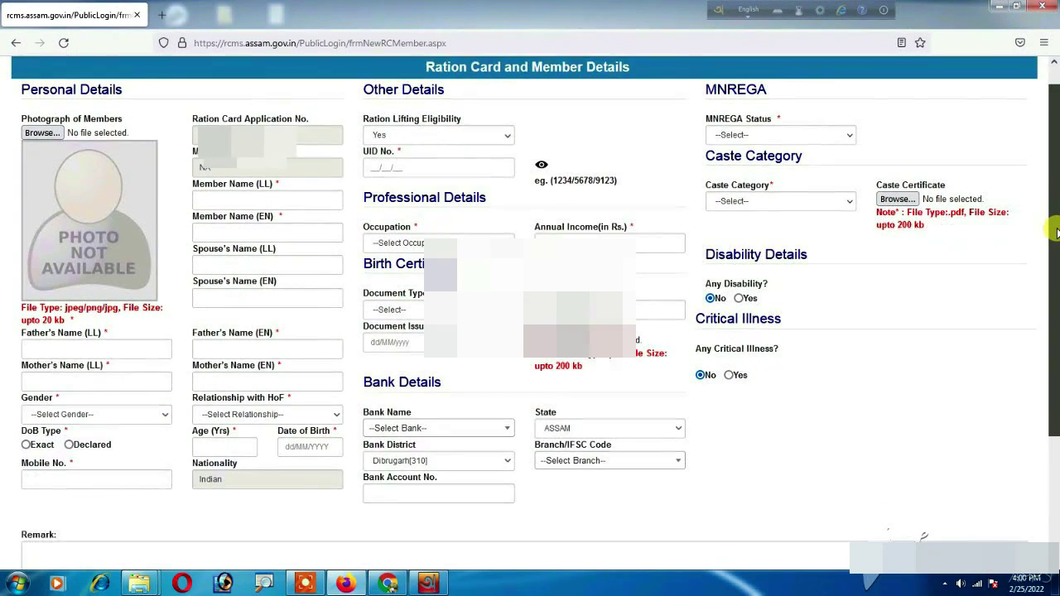
{"action": "scroll", "coordinate": [1052, 199], "scroll_direction": "up", "scroll_amount": 1}
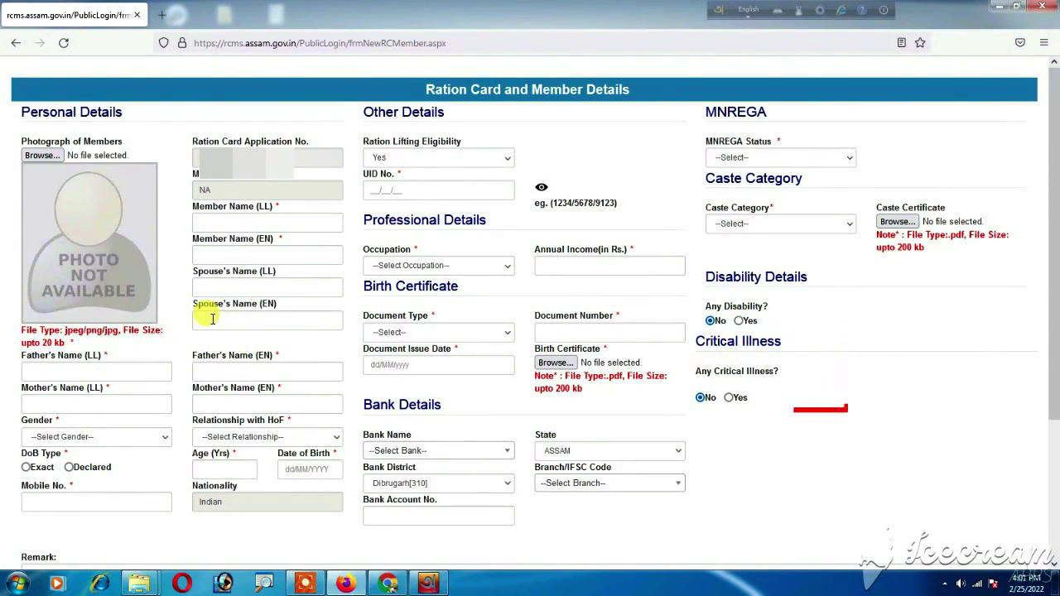
{"action": "scroll", "coordinate": [477, 511], "scroll_direction": "down", "scroll_amount": 2}
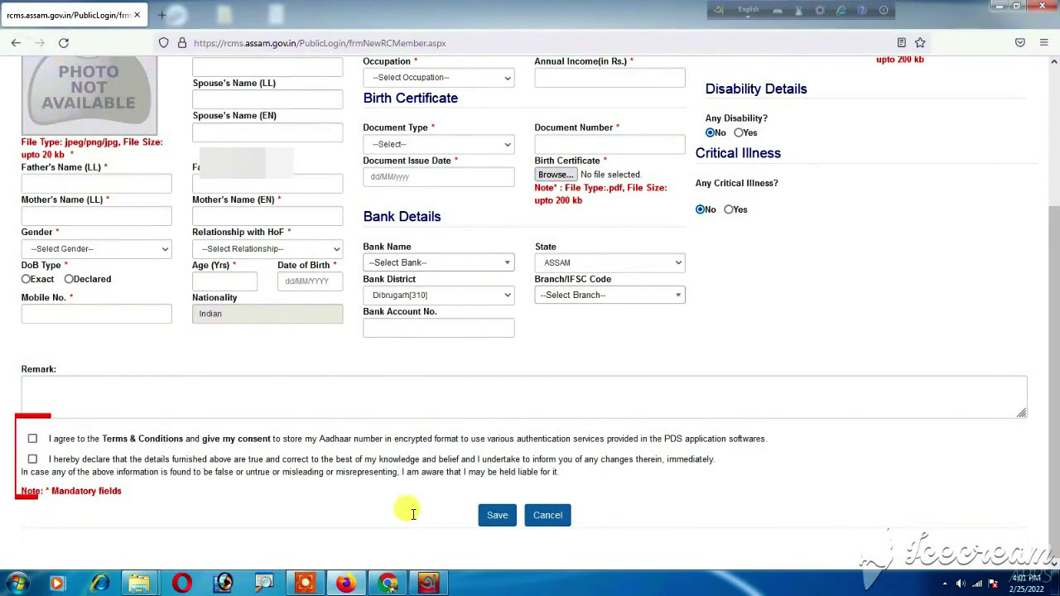
{"action": "mouse_move", "coordinate": [305, 585]}
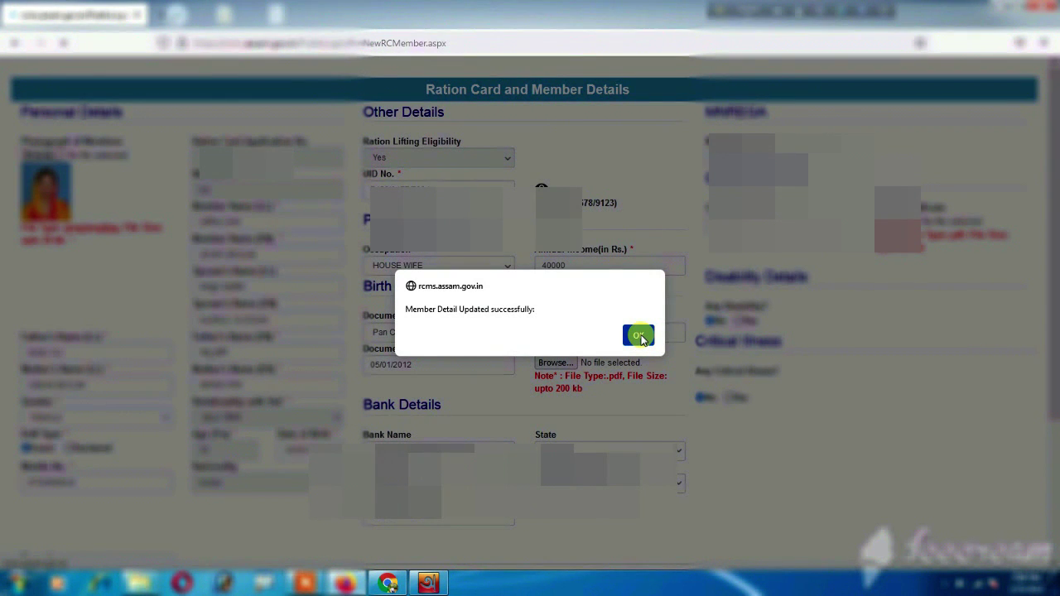
Acknowledge the member detail update and start adding another member to the ration card application
{"action": "left_click", "coordinate": [638, 335]}
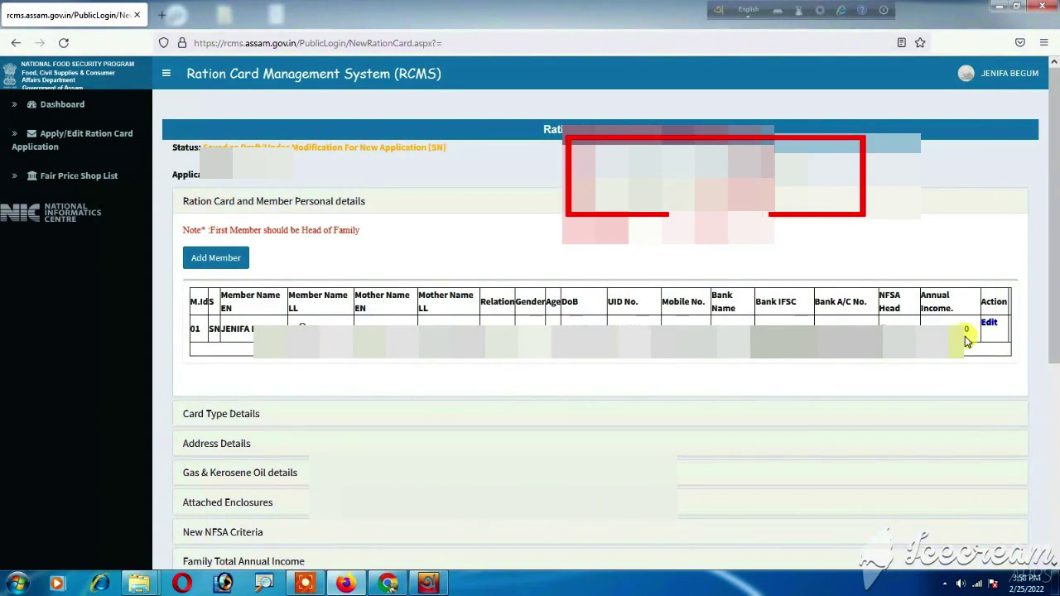
{"action": "left_click", "coordinate": [219, 258]}
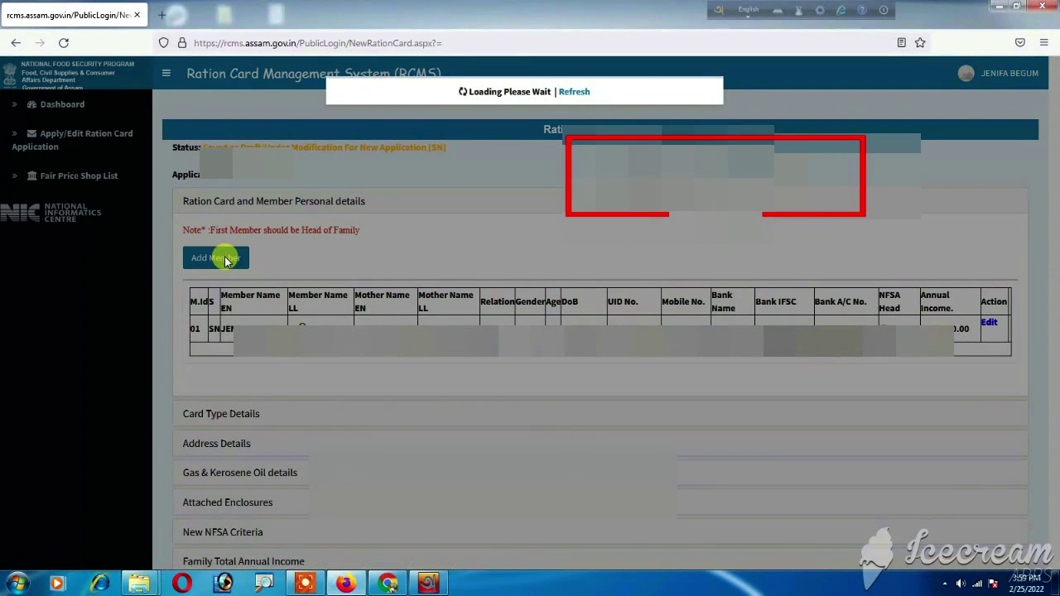